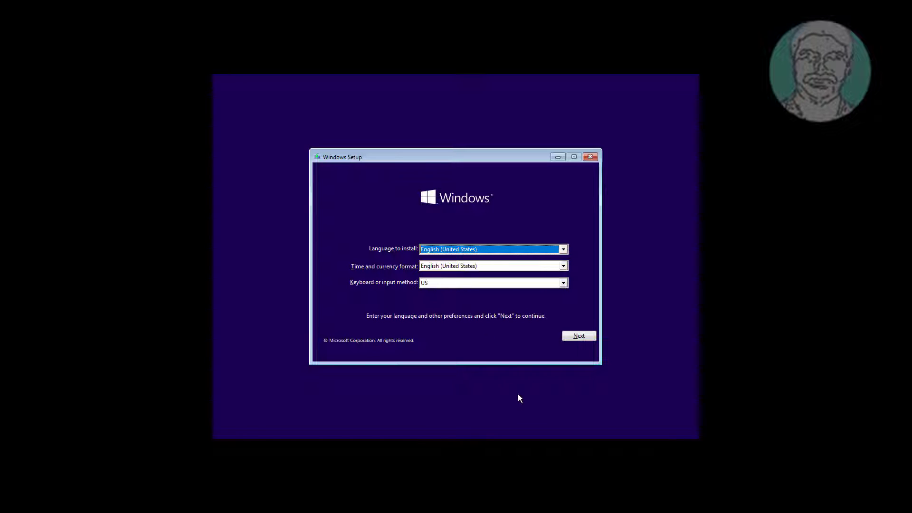
# Go past the language screen to Troubleshoot > Advanced options > Command Prompt.
pyautogui.click(582, 336)
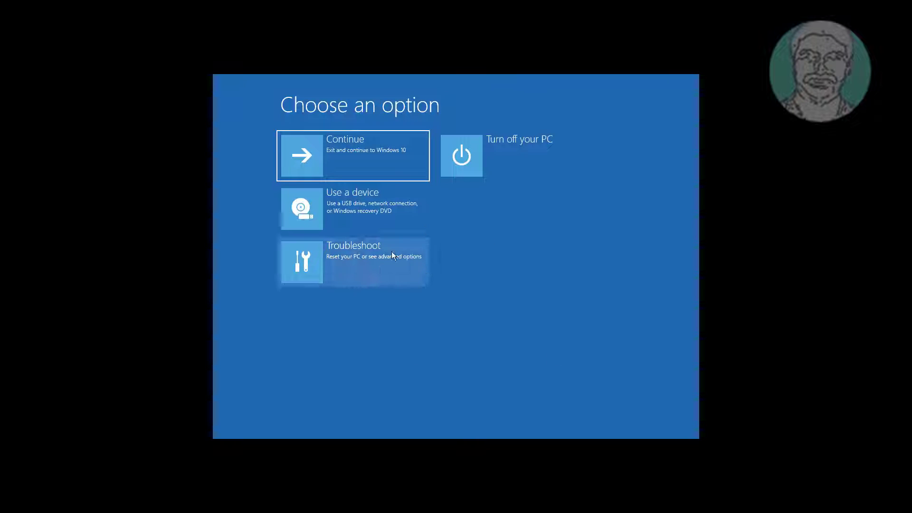
pyautogui.click(373, 253)
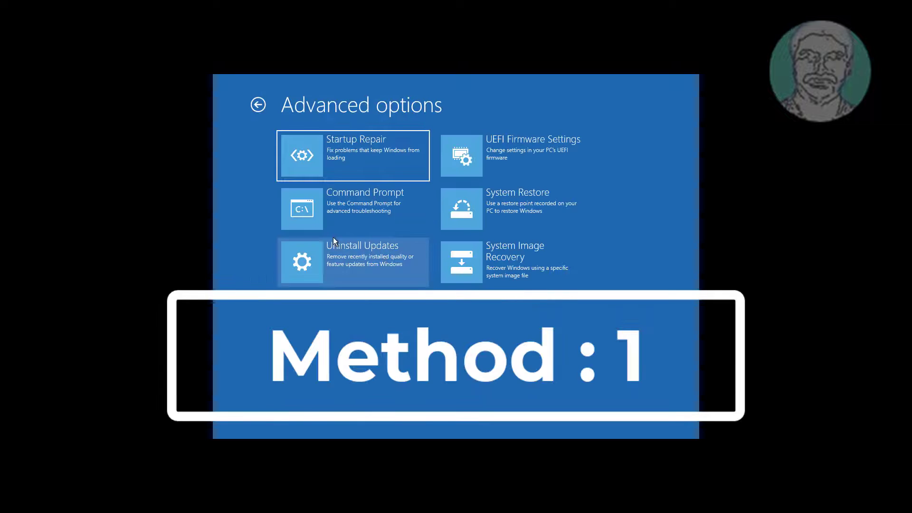
pyautogui.click(356, 210)
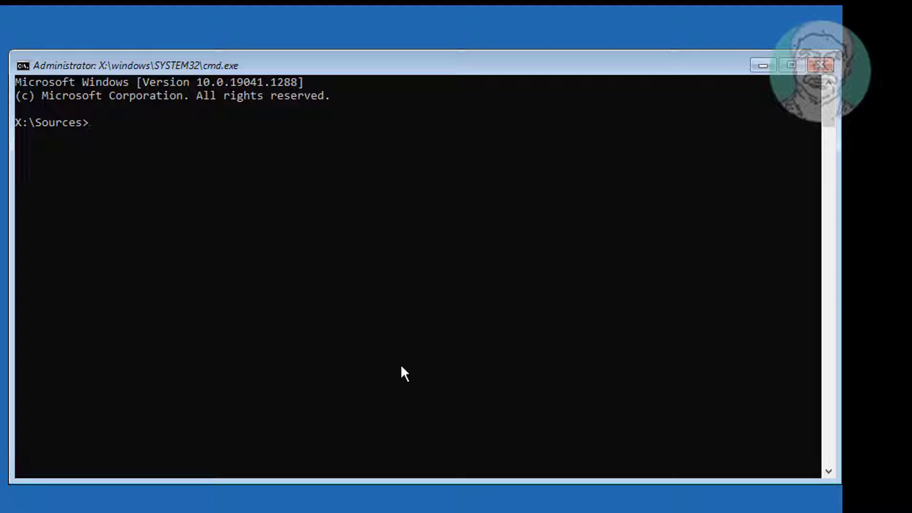
pyautogui.write('boo')
pyautogui.write('trec /fixboot')
# Run bootrec /fixboot and highlight its 'Access is denied' error.
pyautogui.press('Return')
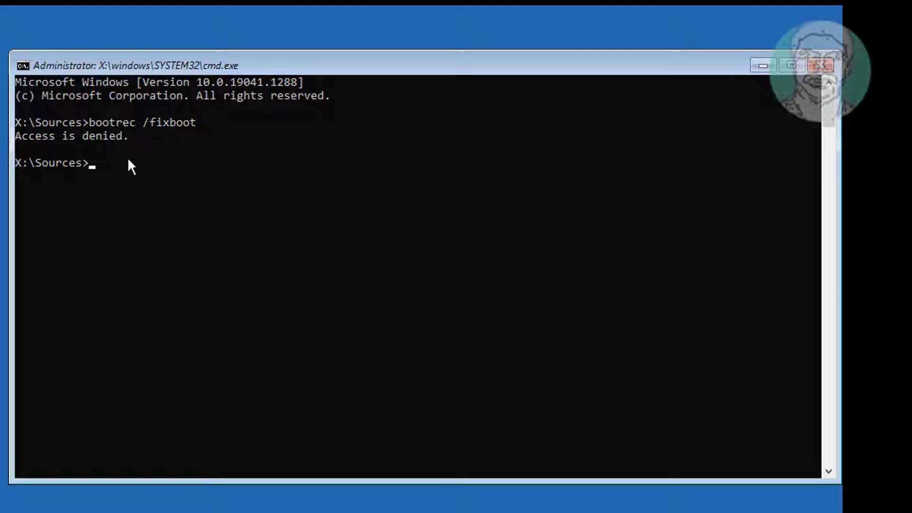
pyautogui.click(125, 136)
pyautogui.moveTo(127, 135); pyautogui.dragTo(22, 135)
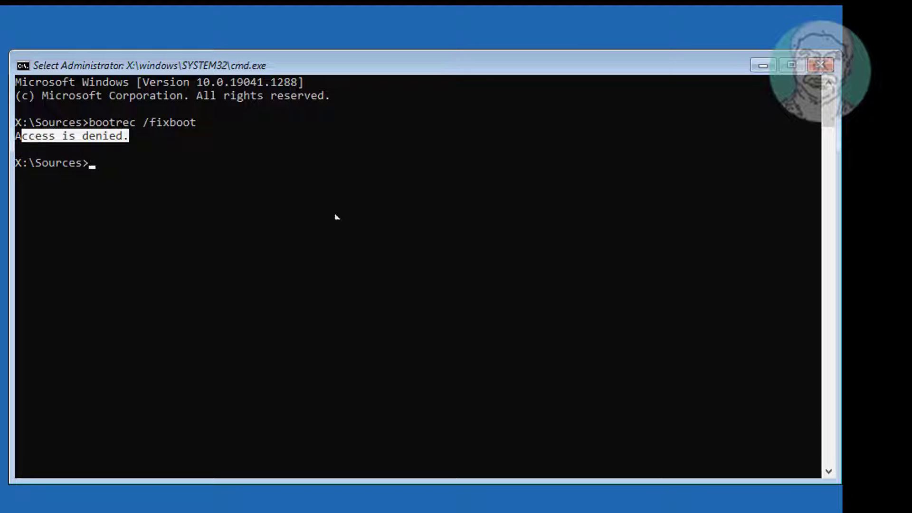
pyautogui.write('bootsect /nt6')
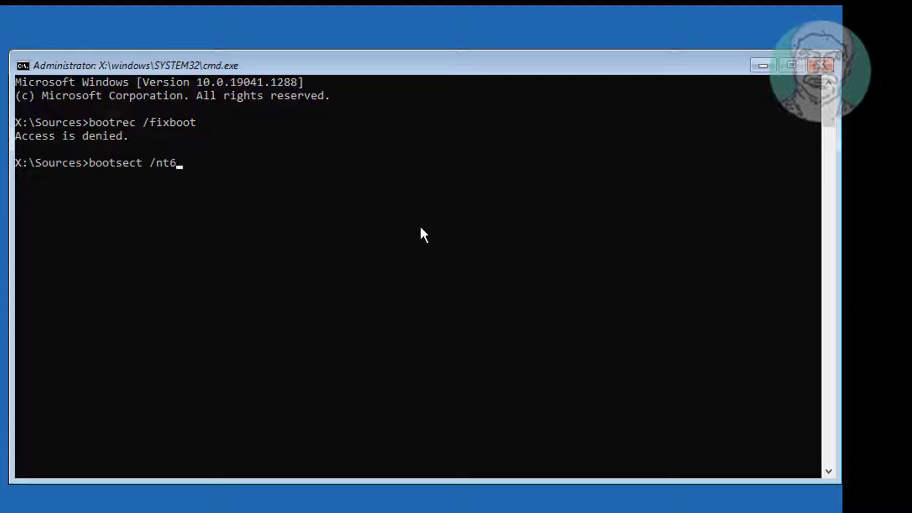
pyautogui.write('0 sys')
# Run bootsect /nt60 sys, rerun bootrec /fixboot, and highlight the success message.
pyautogui.press('Return')
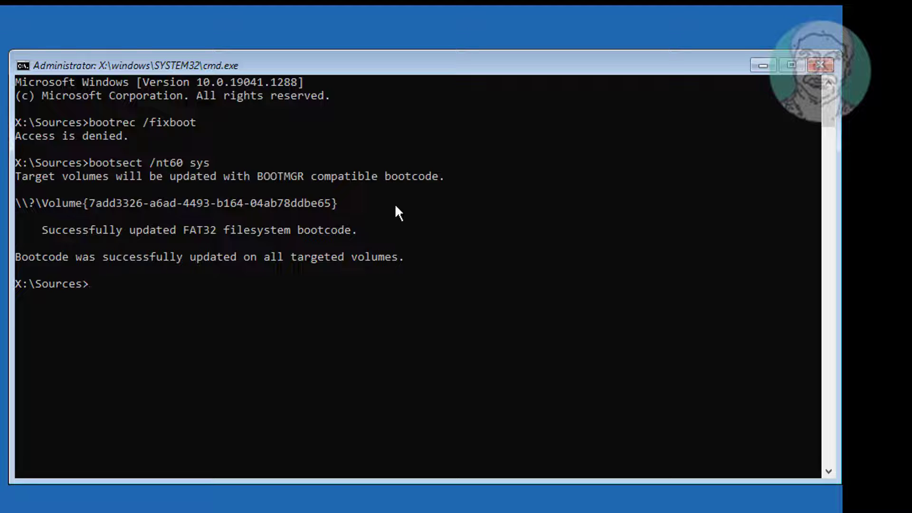
pyautogui.write('bootrec /fixboot')
pyautogui.press('Return')
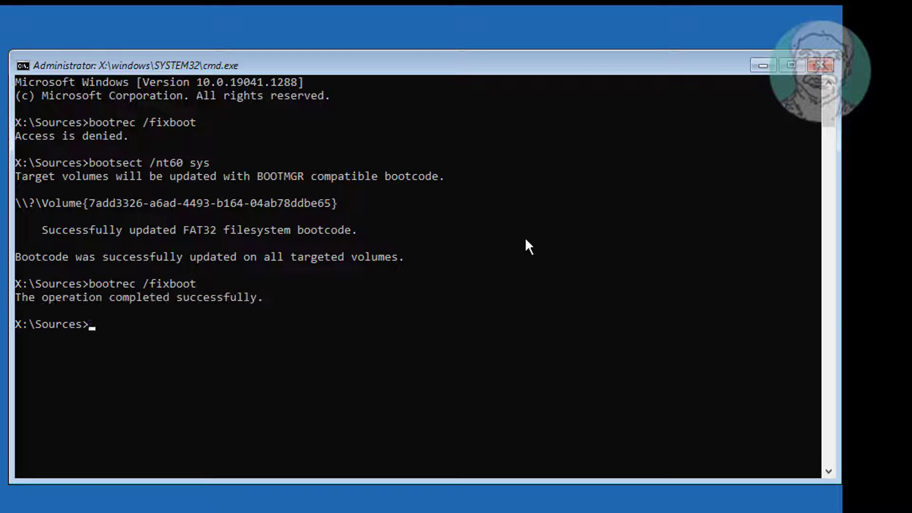
pyautogui.moveTo(273, 295); pyautogui.dragTo(15, 299)
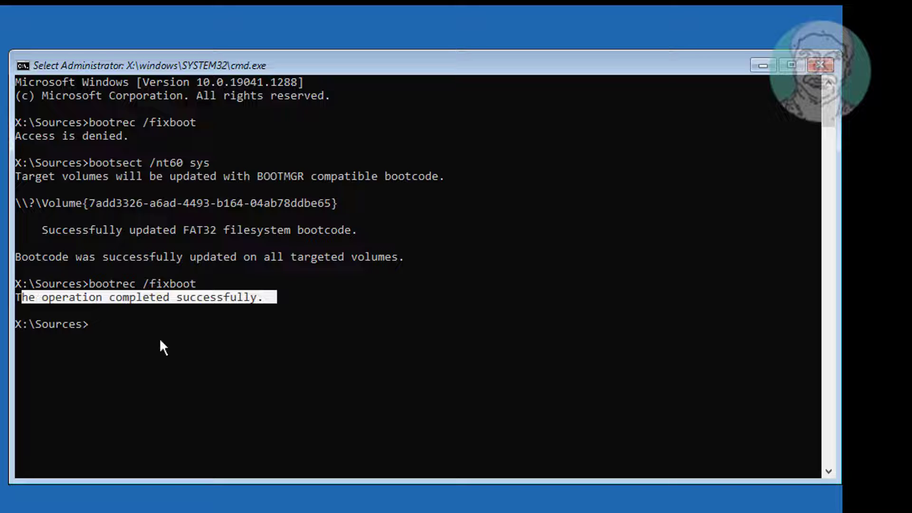
pyautogui.write('ex')
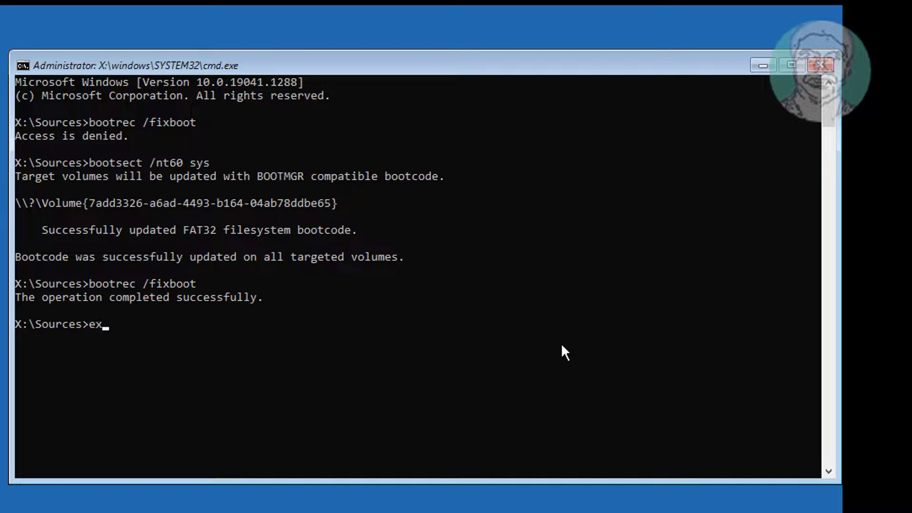
pyautogui.write('it')
# Exit the console, reopen Command Prompt, and launch diskpart.
pyautogui.press('Return')
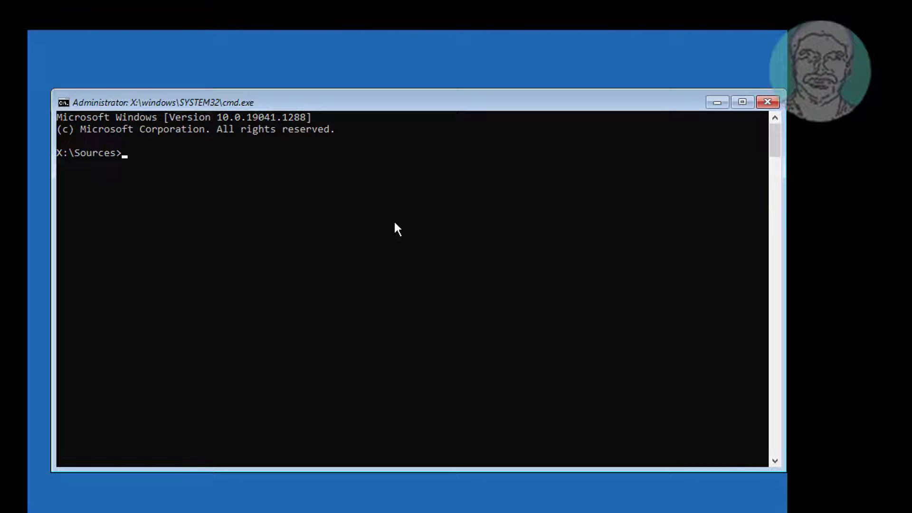
pyautogui.write('diskpart')
pyautogui.press('Return')
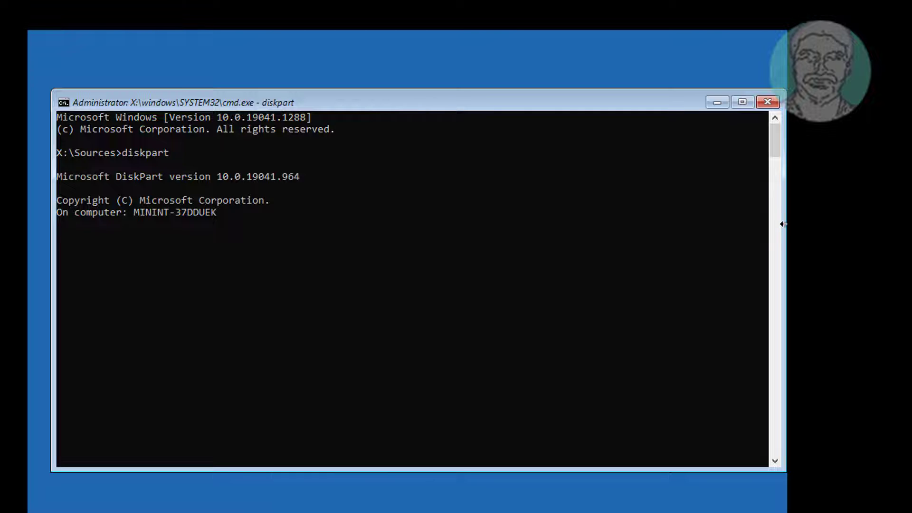
pyautogui.write('list disk')
# List disks, select Disk 0, and list its partitions, noting Partition 2 Reserved.
pyautogui.press('Return')
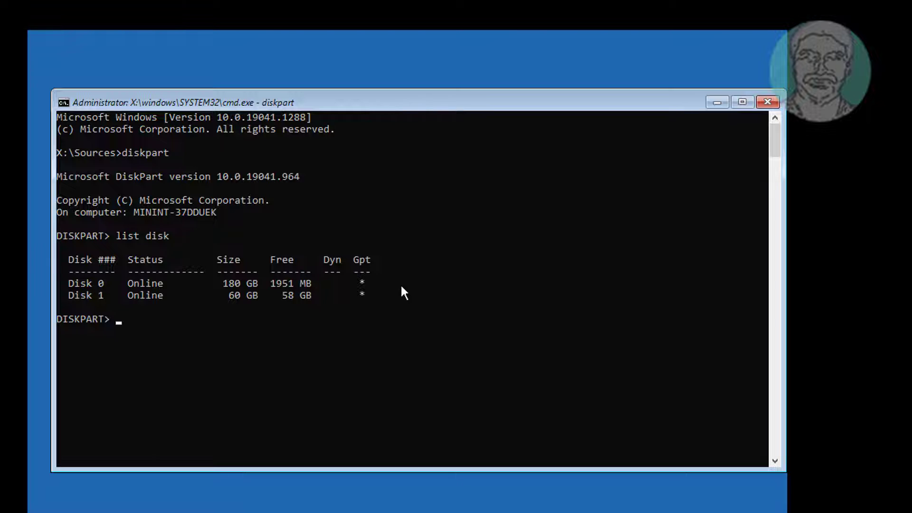
pyautogui.moveTo(373, 283); pyautogui.dragTo(73, 284)
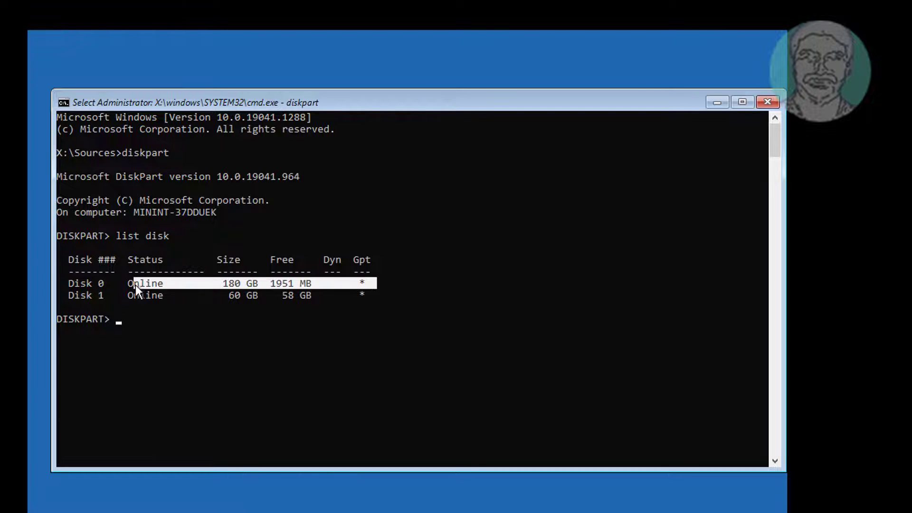
pyautogui.write('se')
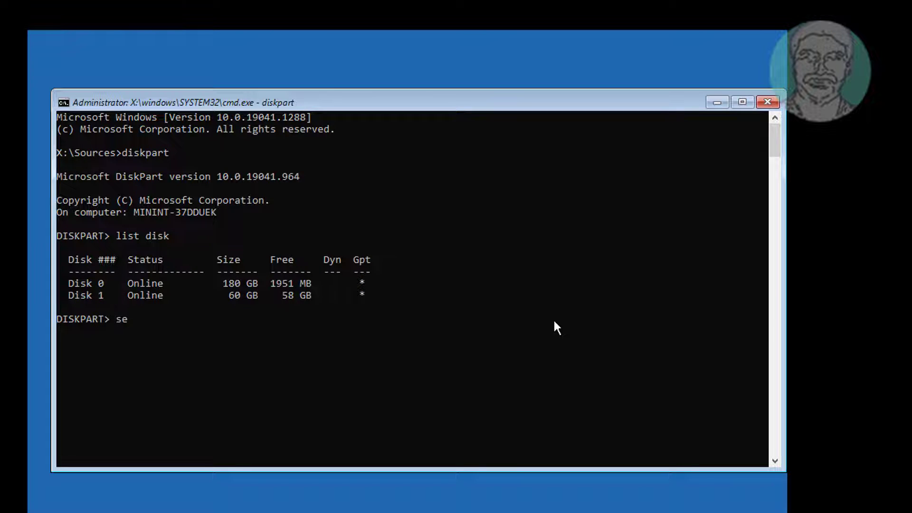
pyautogui.write('l disk ')
pyautogui.write('0')
pyautogui.press('Return')
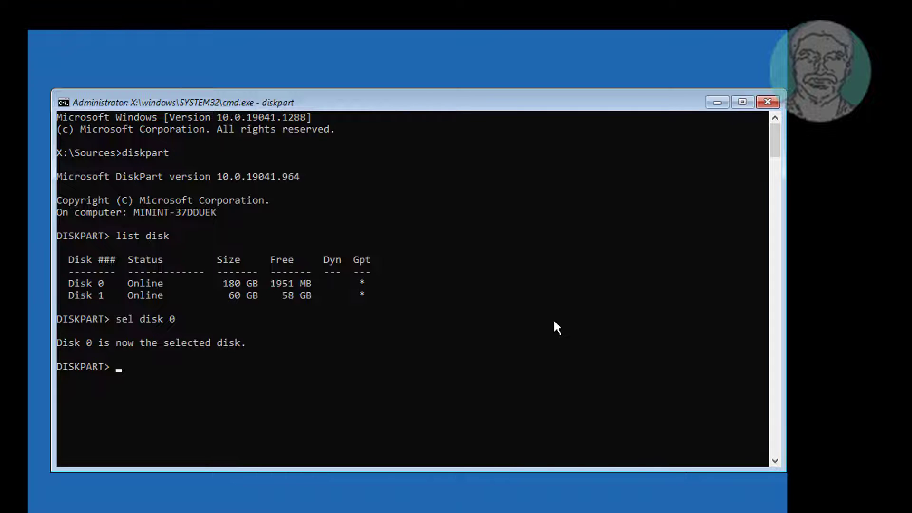
pyautogui.write('list part')
pyautogui.press('Return')
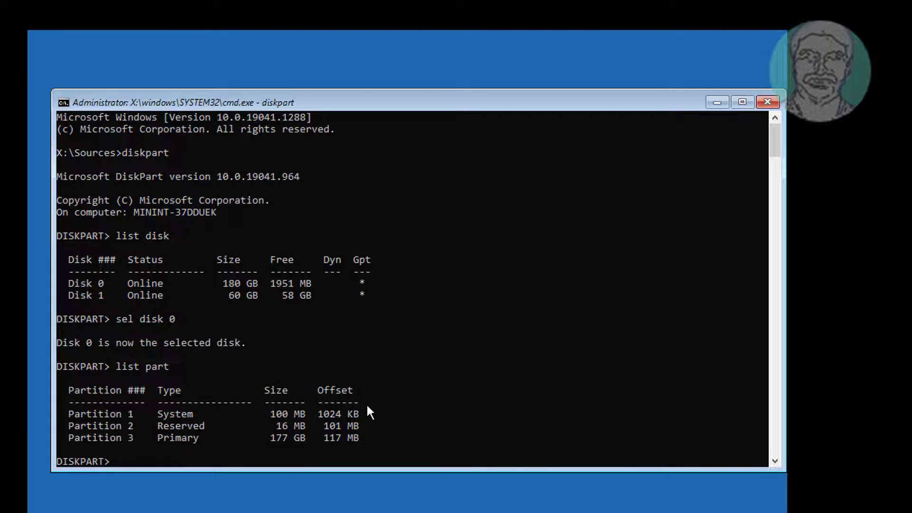
pyautogui.scroll(-2, 366, 403)
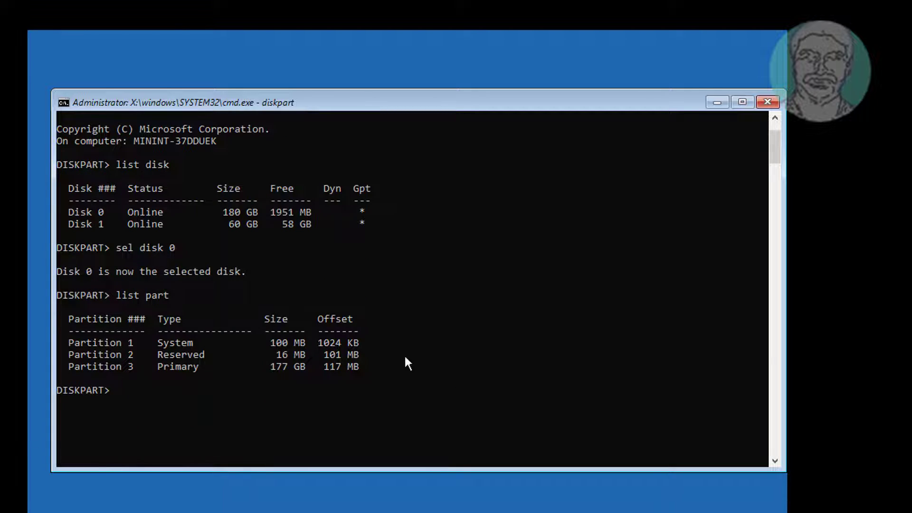
pyautogui.moveTo(68, 356); pyautogui.dragTo(383, 354)
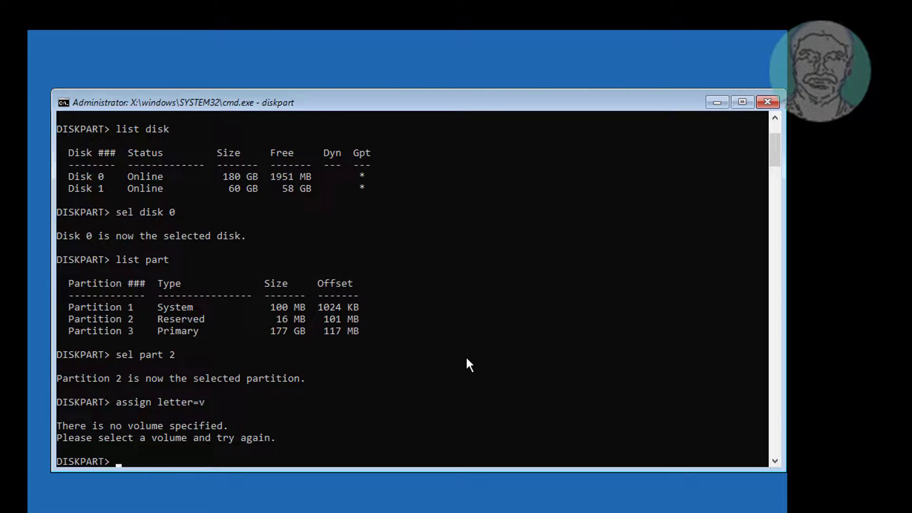
pyautogui.write('list vol')
# List all volumes and mark the hidden 100 MB FAT32 Volume 2.
pyautogui.press('Return')
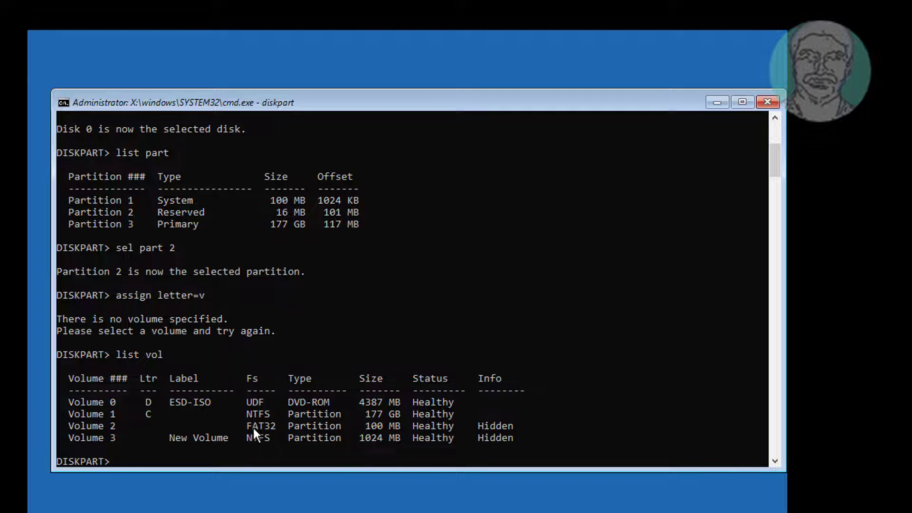
pyautogui.moveTo(71, 427); pyautogui.dragTo(200, 426)
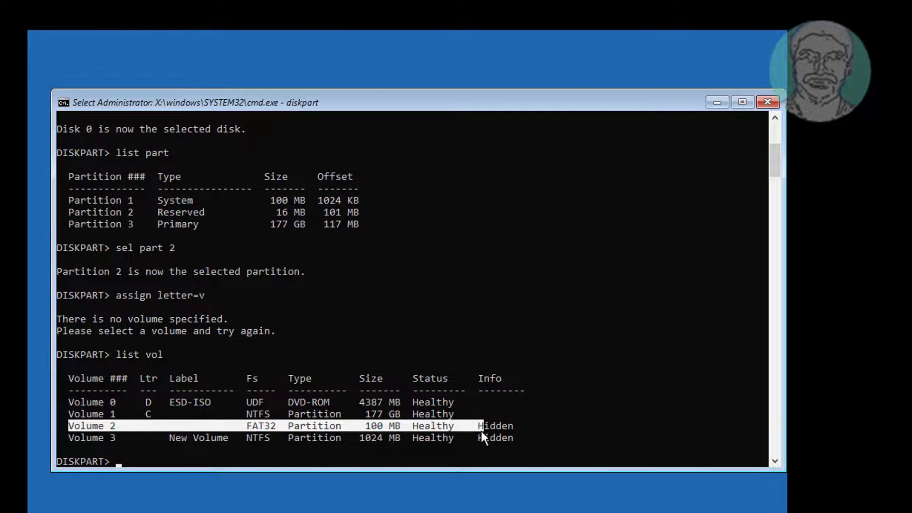
pyautogui.moveTo(487, 431); pyautogui.dragTo(503, 427)
pyautogui.write('sel')
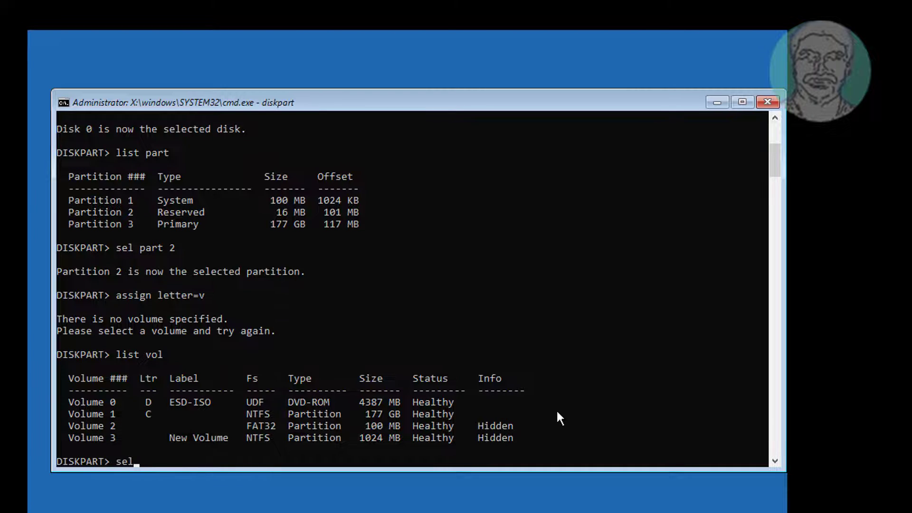
pyautogui.write(' vol ')
pyautogui.write('2')
# Select Volume 2, assign it letter V, and exit DiskPart.
pyautogui.press('Return')
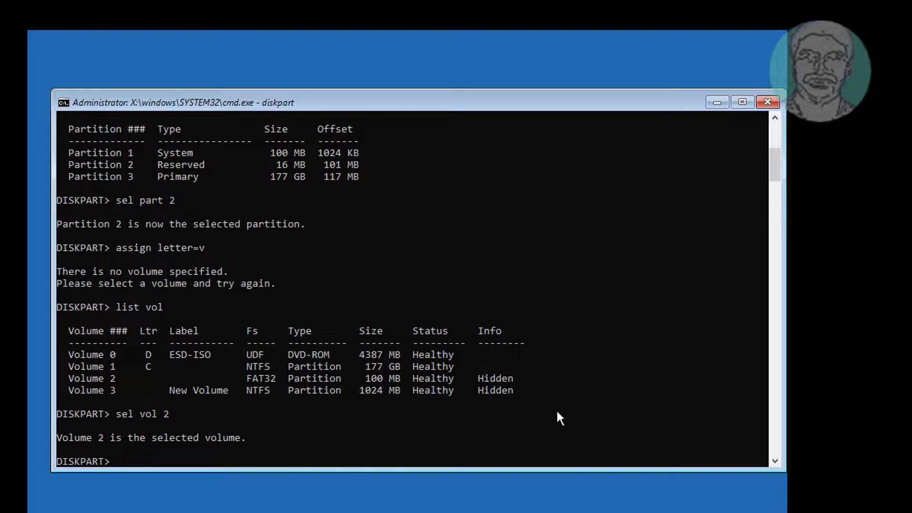
pyautogui.write('ass')
pyautogui.write('ign')
pyautogui.write(' letter=v')
pyautogui.press('Return')
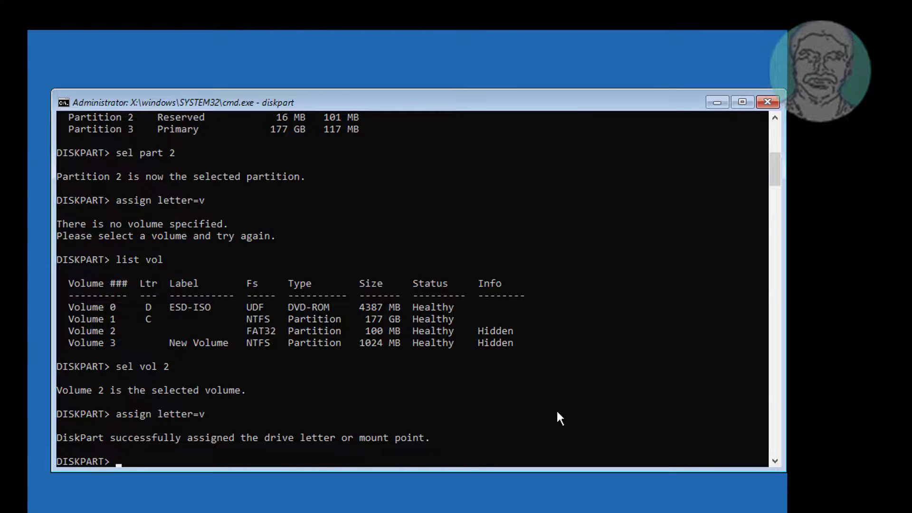
pyautogui.write('exit')
pyautogui.press('Return')
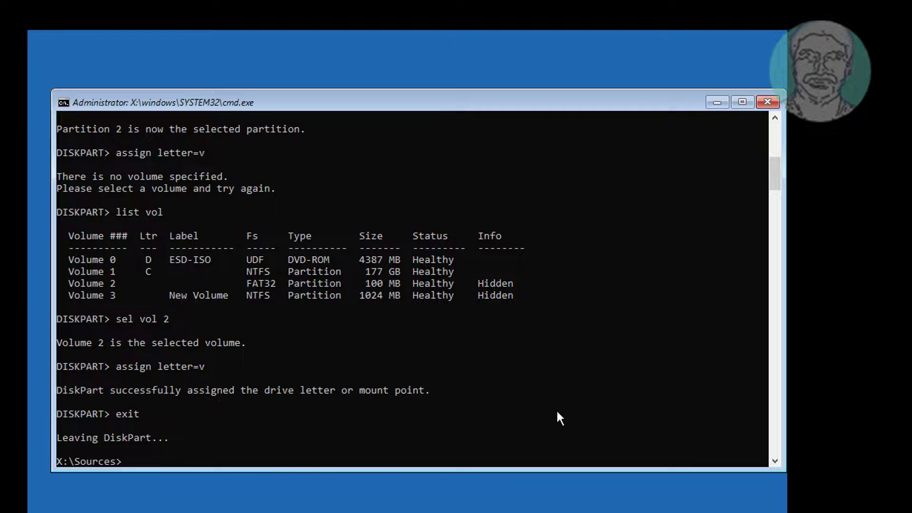
pyautogui.write('format v:')
pyautogui.write(' /fs:')
pyautogui.write('FAT')
pyautogui.write('32')
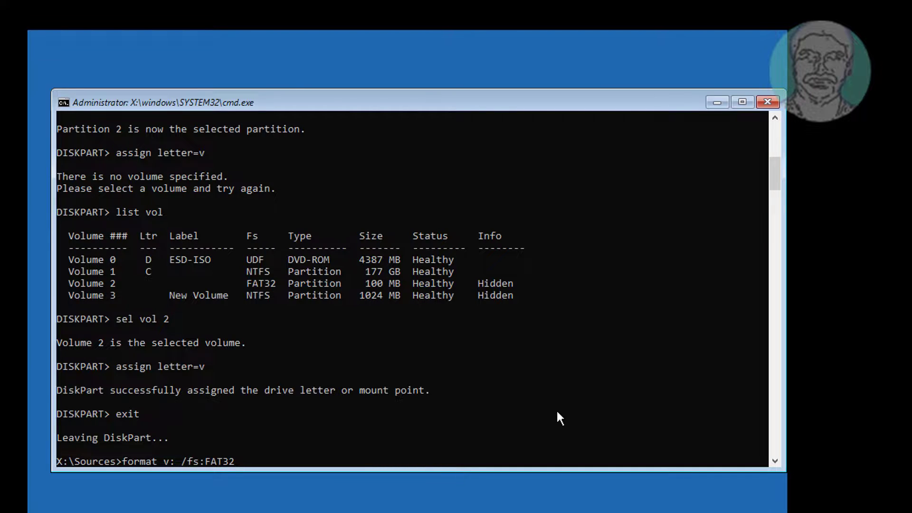
# Format drive V as FAT32, answering Y and entering the label 'System'.
pyautogui.press('Return')
pyautogui.write('Y')
pyautogui.press('Return')
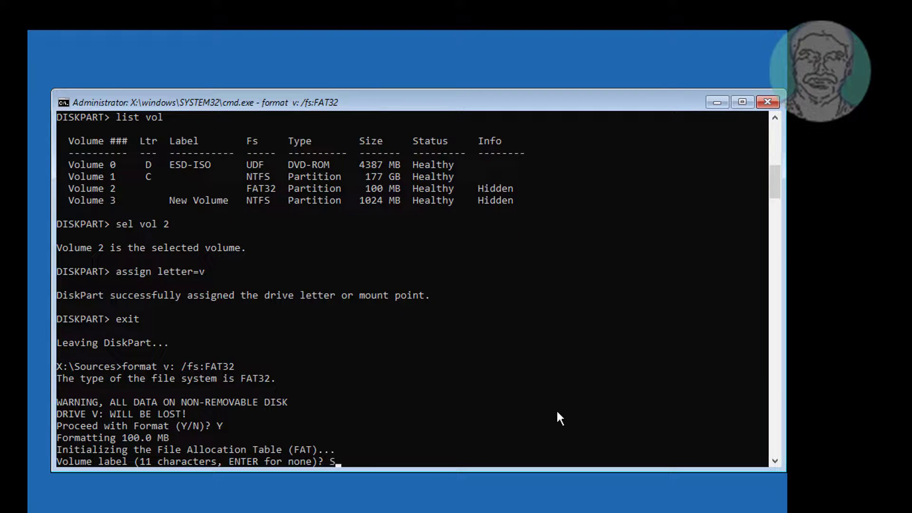
pyautogui.write('System')
pyautogui.press('Return')
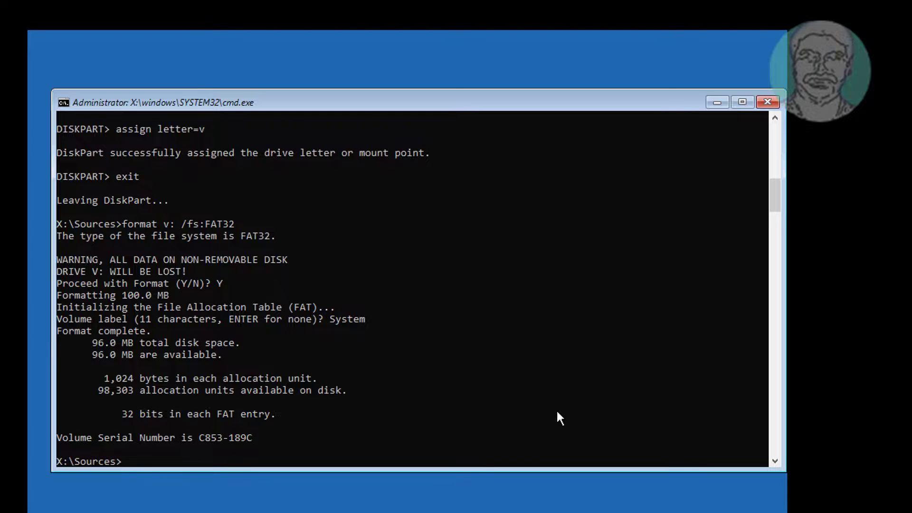
pyautogui.write('v:')
# Switch to V: and run 'bcdboot c:\windows /s v: /f UEFI'.
pyautogui.press('Return')
pyautogui.write('bcdboot')
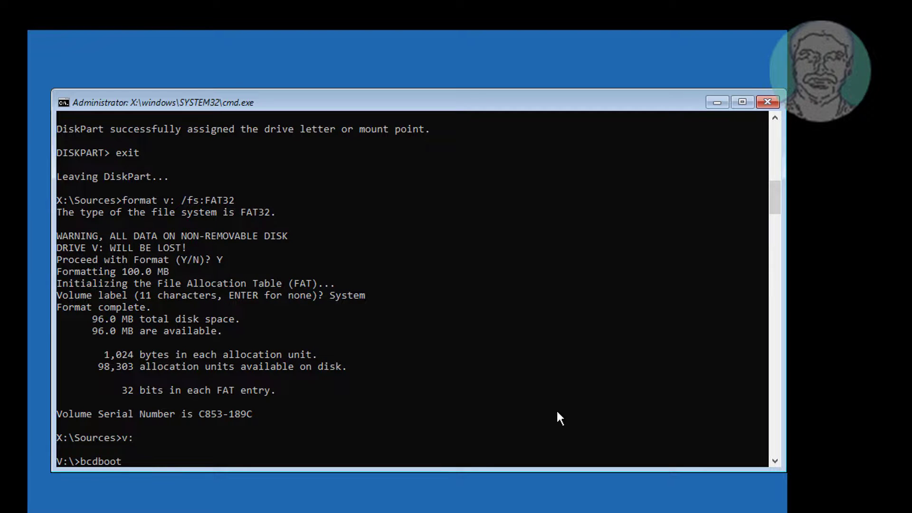
pyautogui.write(' c:')
pyautogui.write('\\windows')
pyautogui.write(' /s v: /f UEFI')
pyautogui.press('Return')
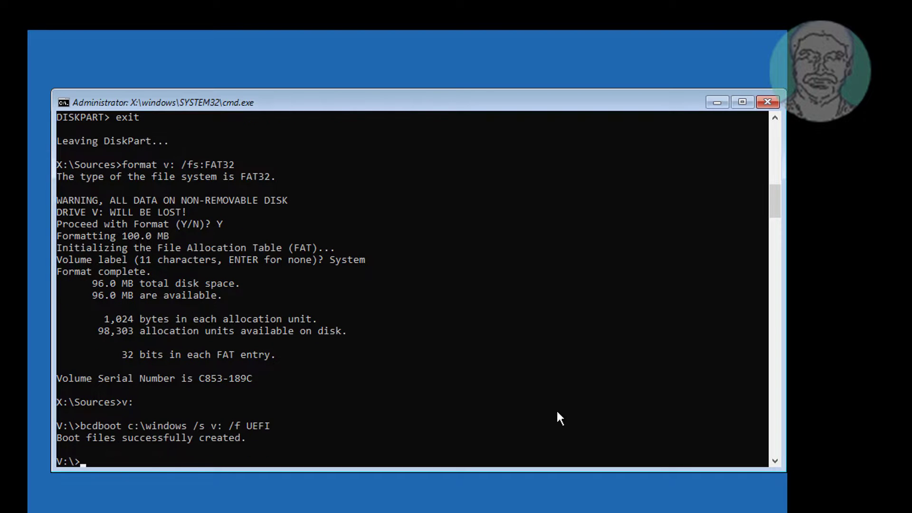
pyautogui.write('exit')
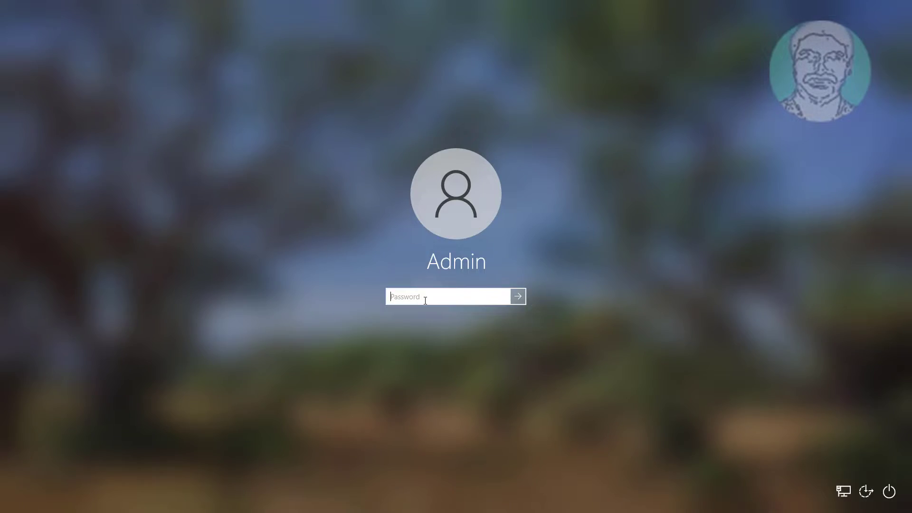
pyautogui.write('password')
# Enter the Admin password at the sign-in screen to reach the desktop.
pyautogui.press('Return')
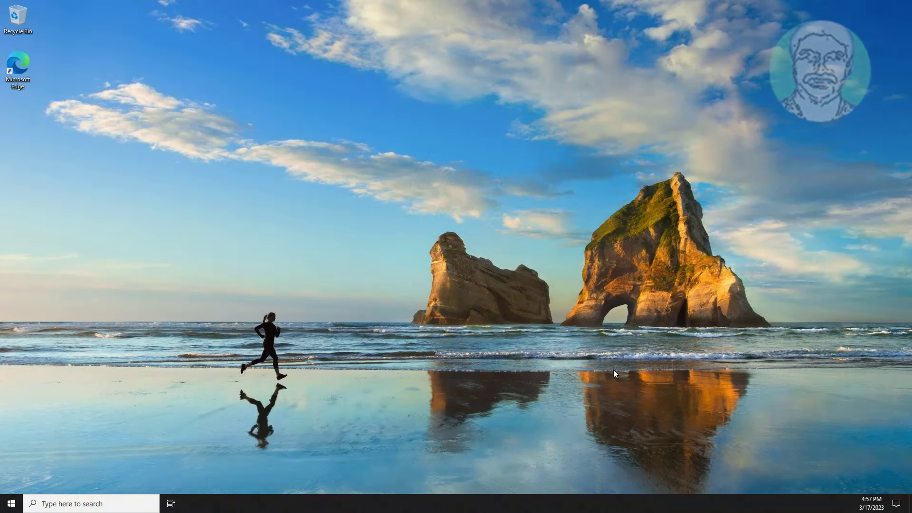